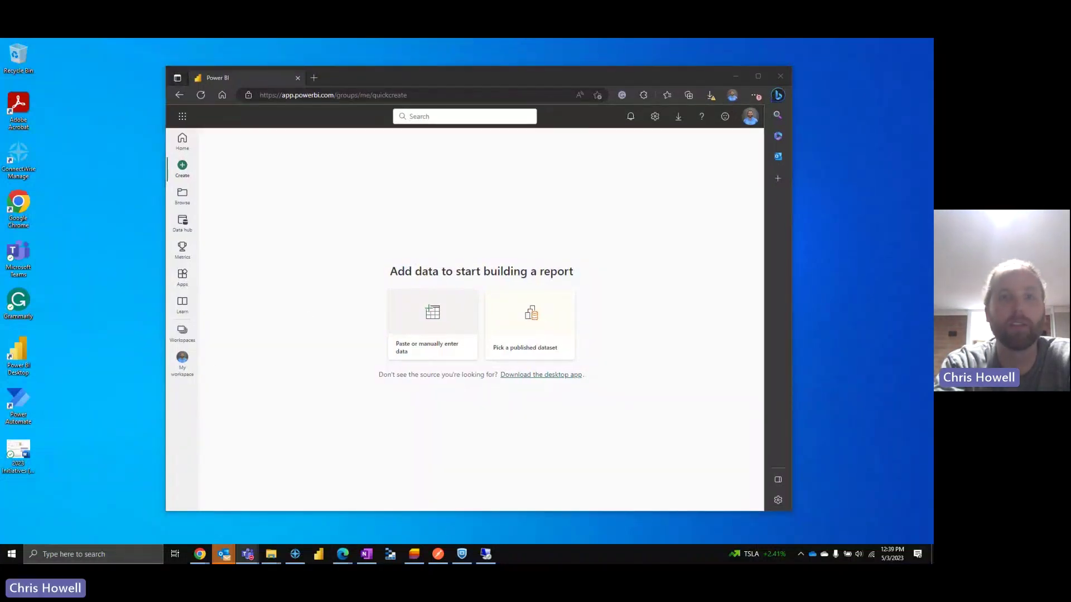
Step: Start a new report from My workspace via the New menu's Report option
left_click(181, 329)
left_click(258, 192)
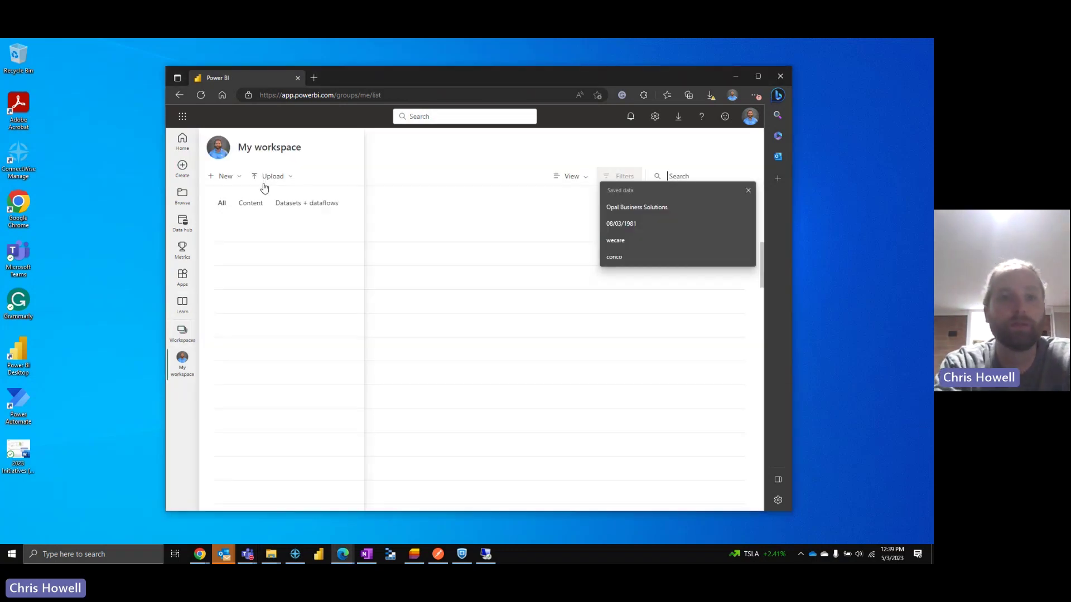
left_click(237, 177)
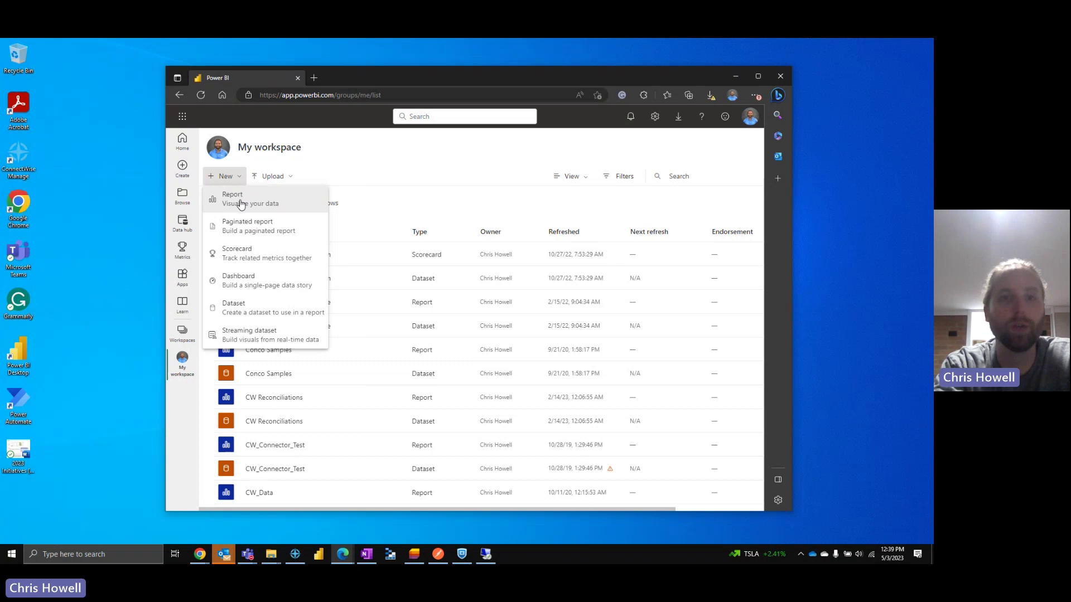
left_click(241, 204)
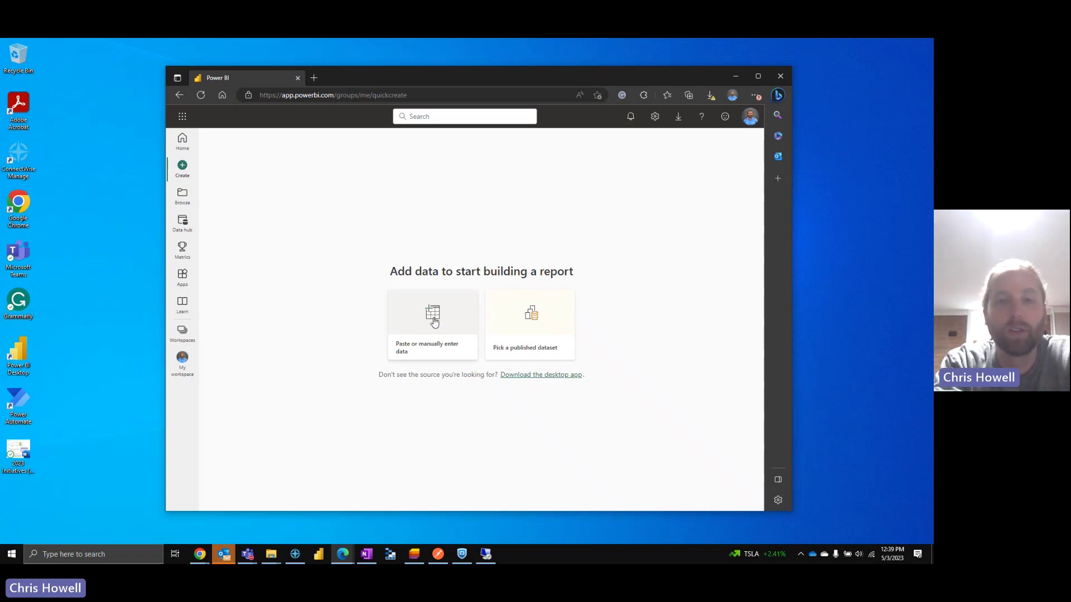
left_click(433, 320)
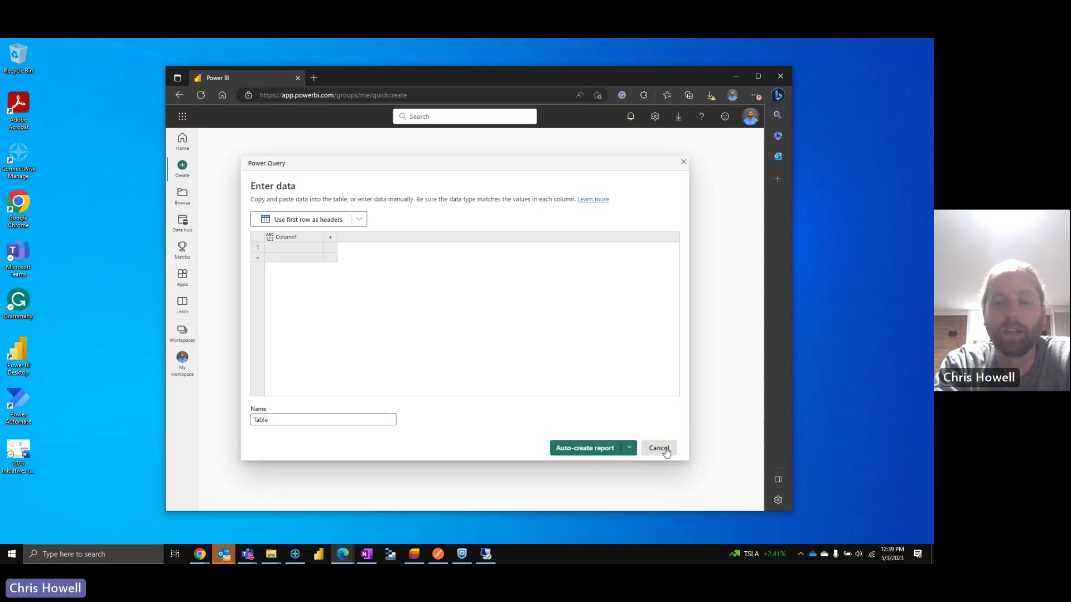
left_click(630, 449)
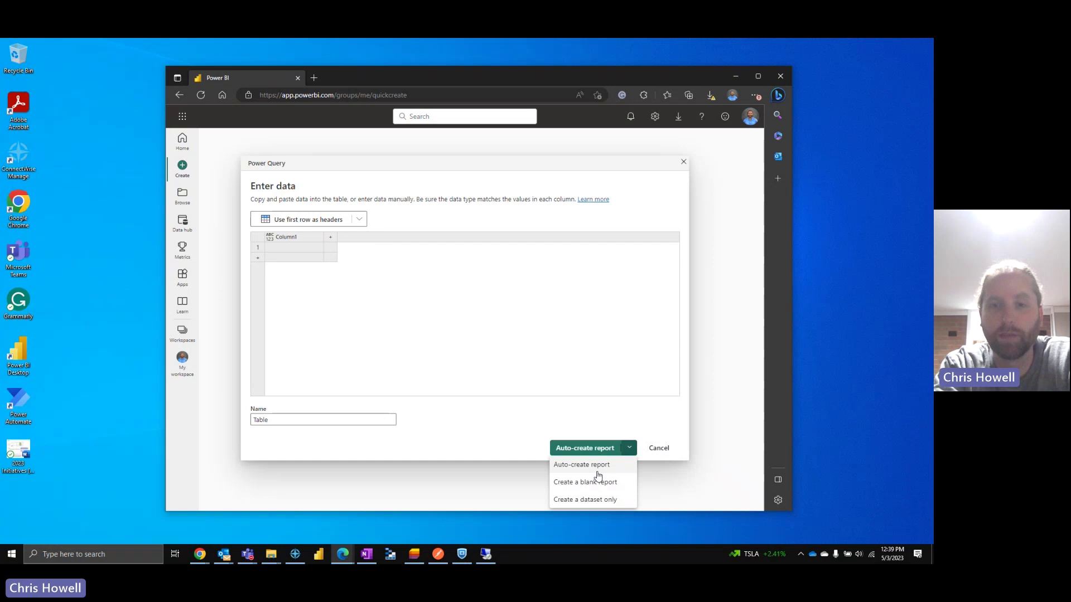
left_click(661, 450)
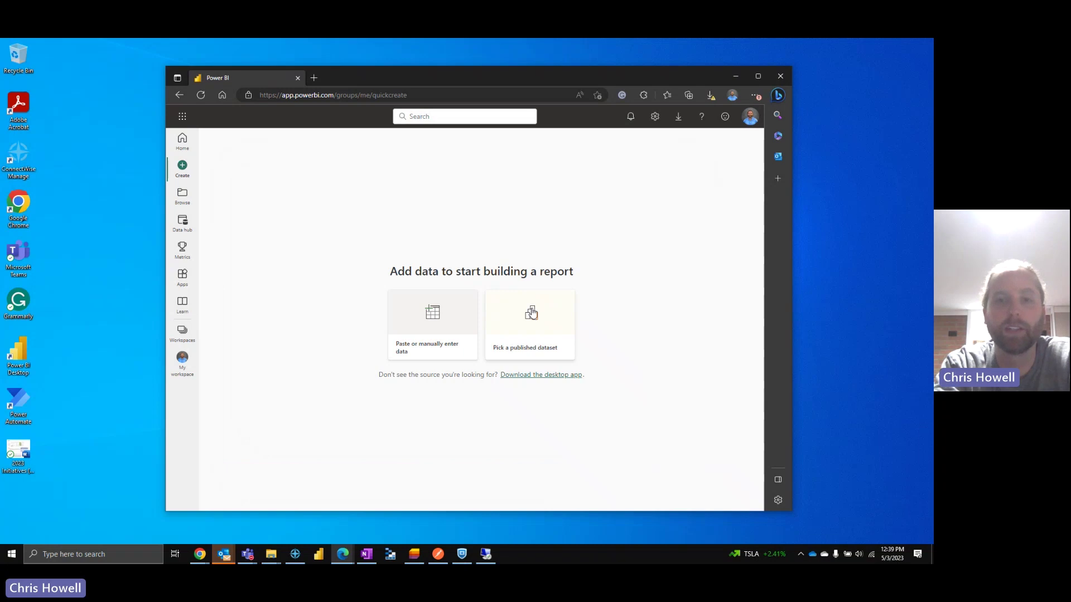
Step: Auto-create a report from the published Msft Skateboard Scrim dataset in Data hub
left_click(532, 314)
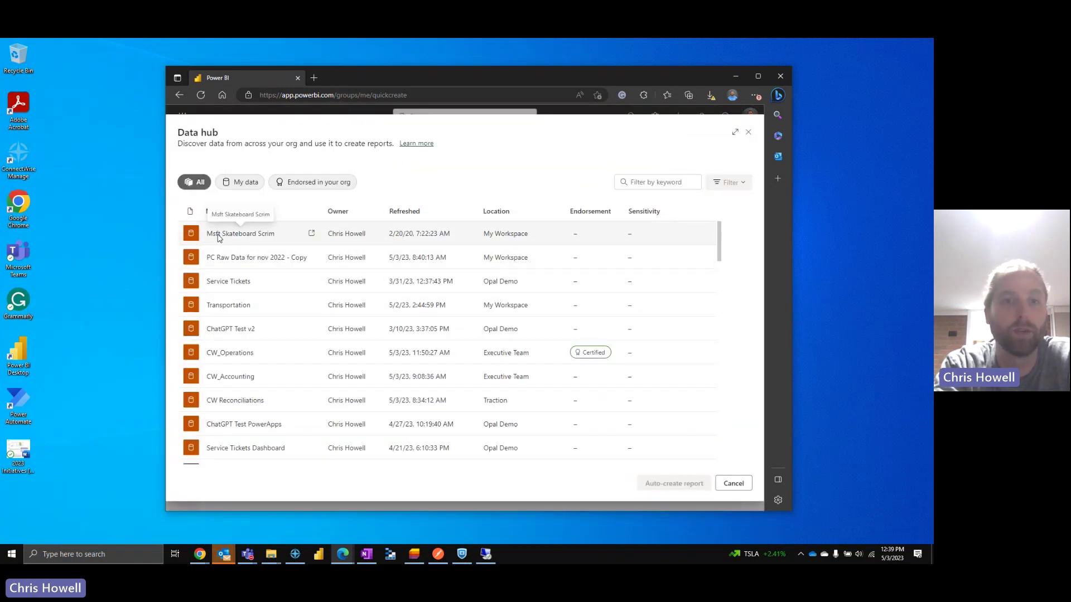
left_click(245, 238)
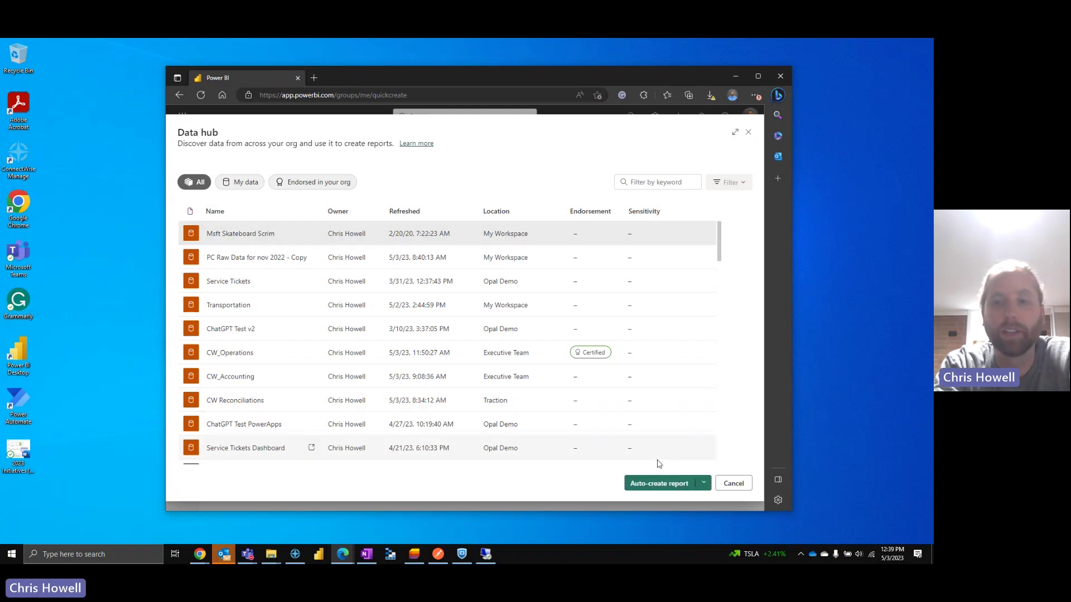
left_click(703, 484)
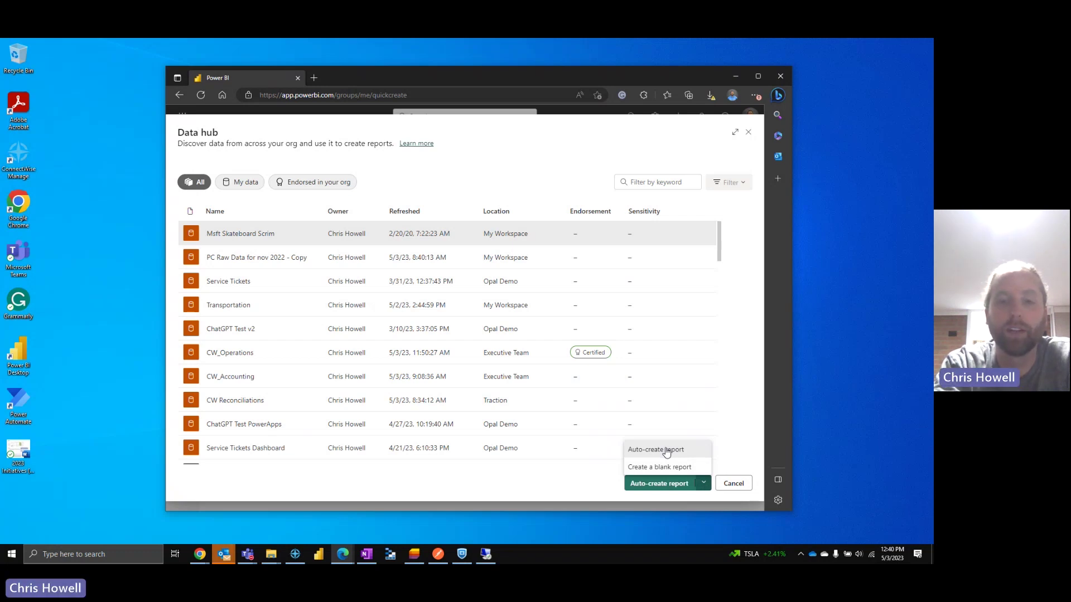
left_click(667, 450)
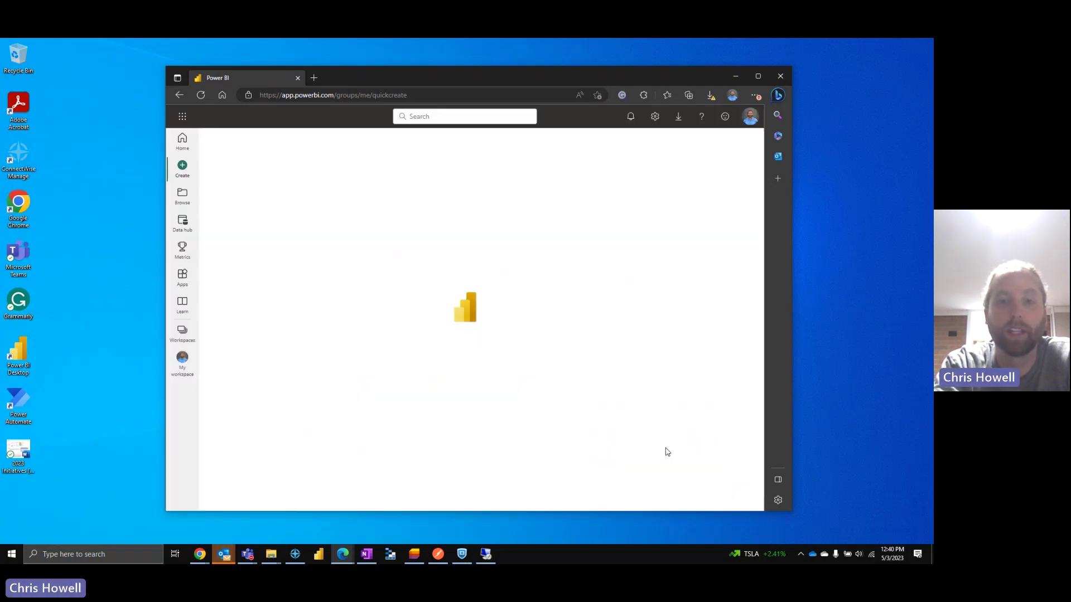
Step: Maximize the browser window and view the ready Msft Skateboard Scrim Quick summary
left_click(758, 77)
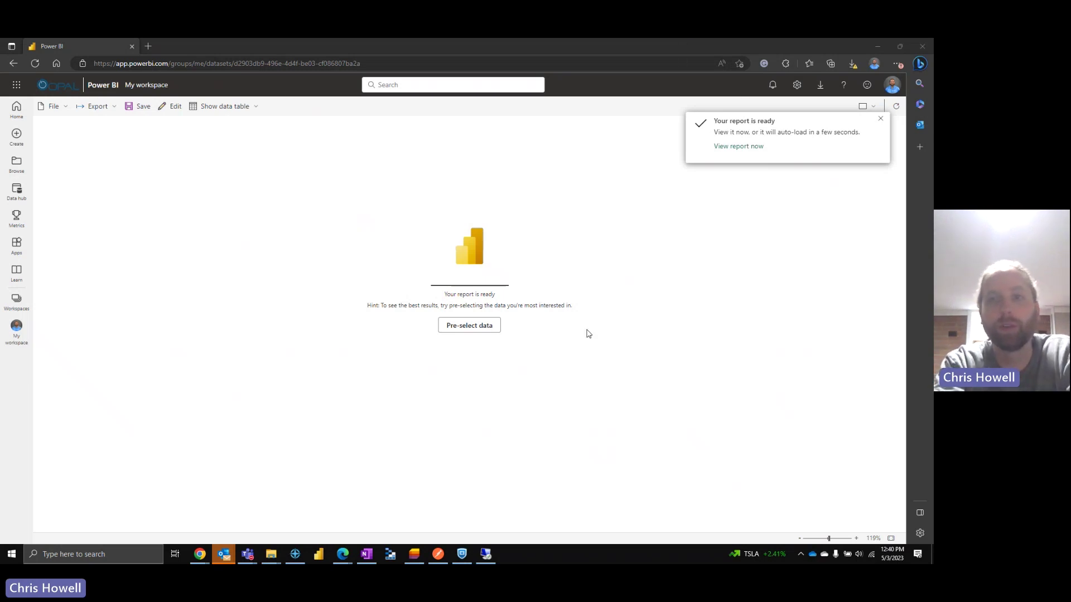
left_click(735, 147)
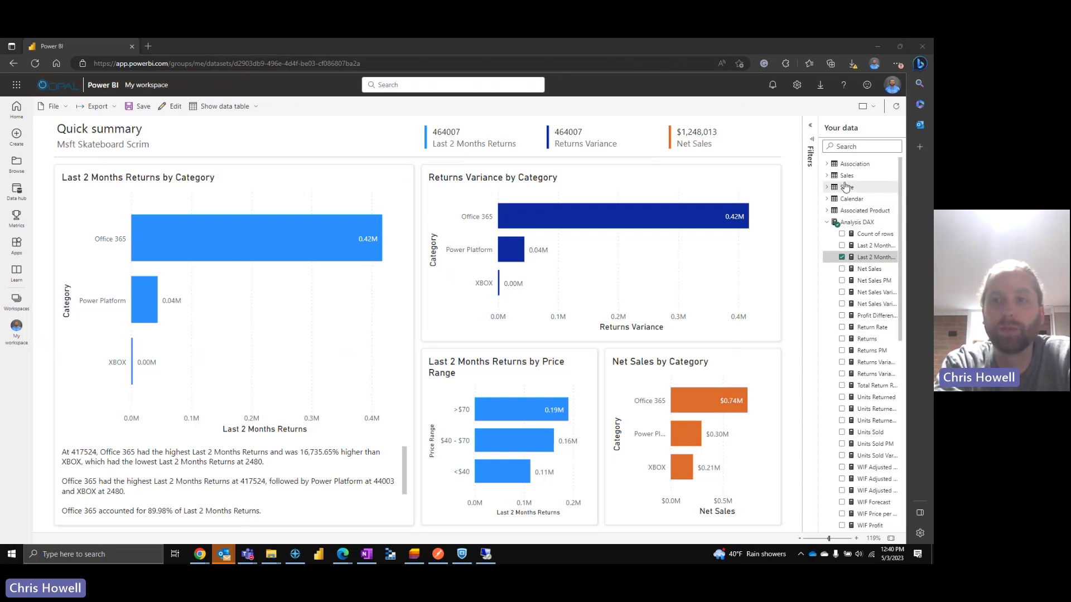
Step: Focus the summary on Product Category, briefly adding then removing Product, and collapse the field lists
left_click(828, 223)
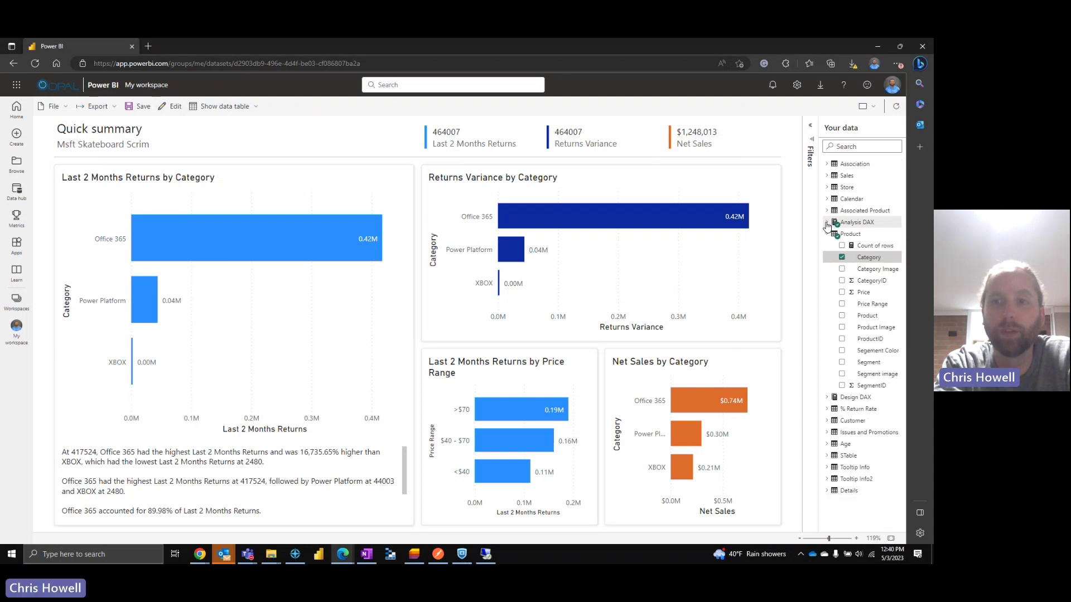
mouse_move(868, 257)
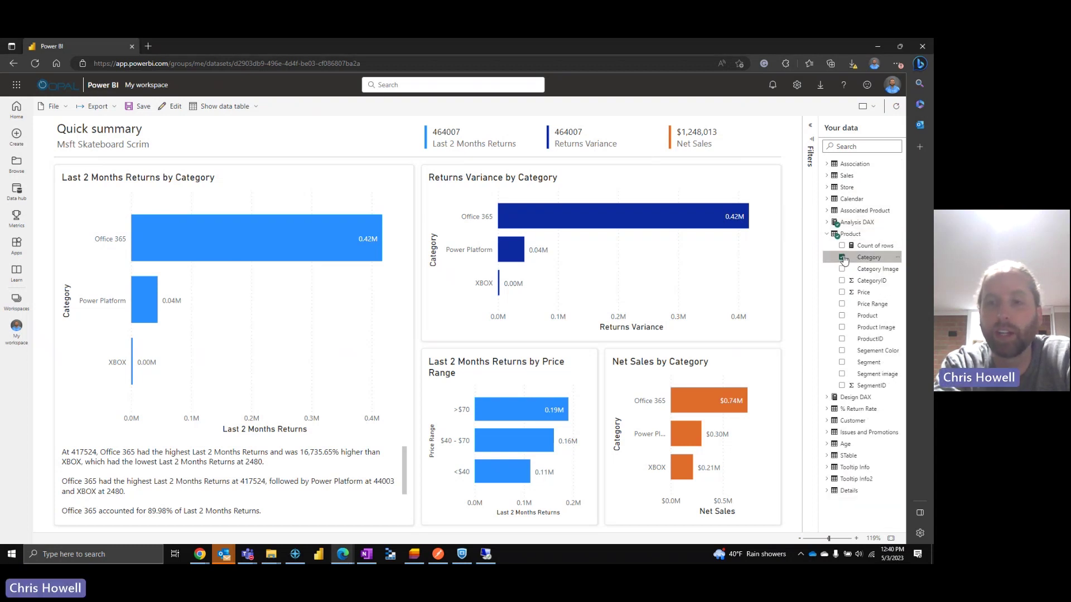
left_click(842, 259)
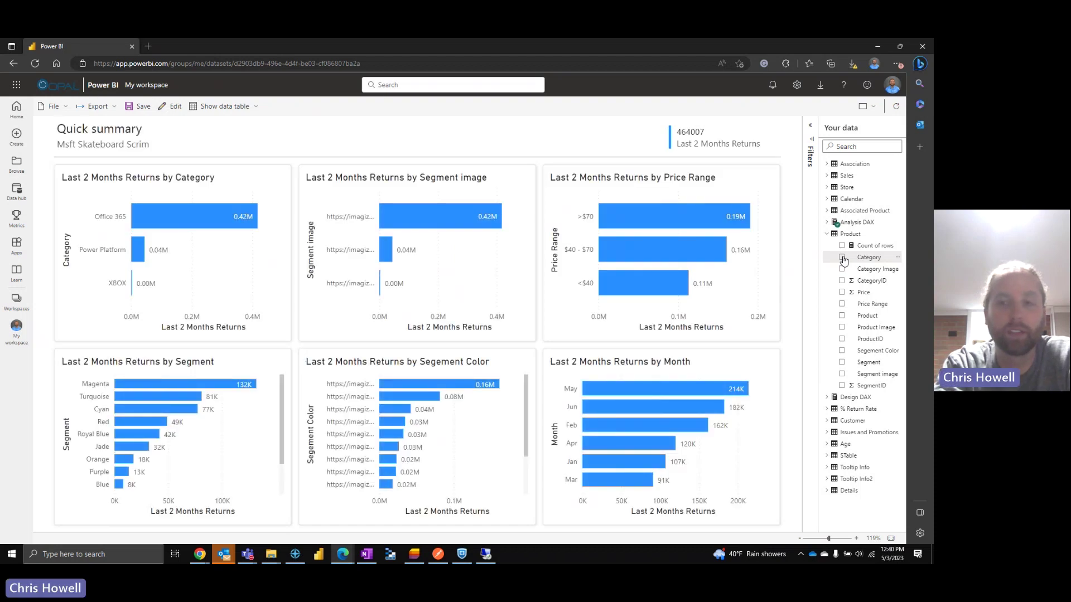
left_click(843, 316)
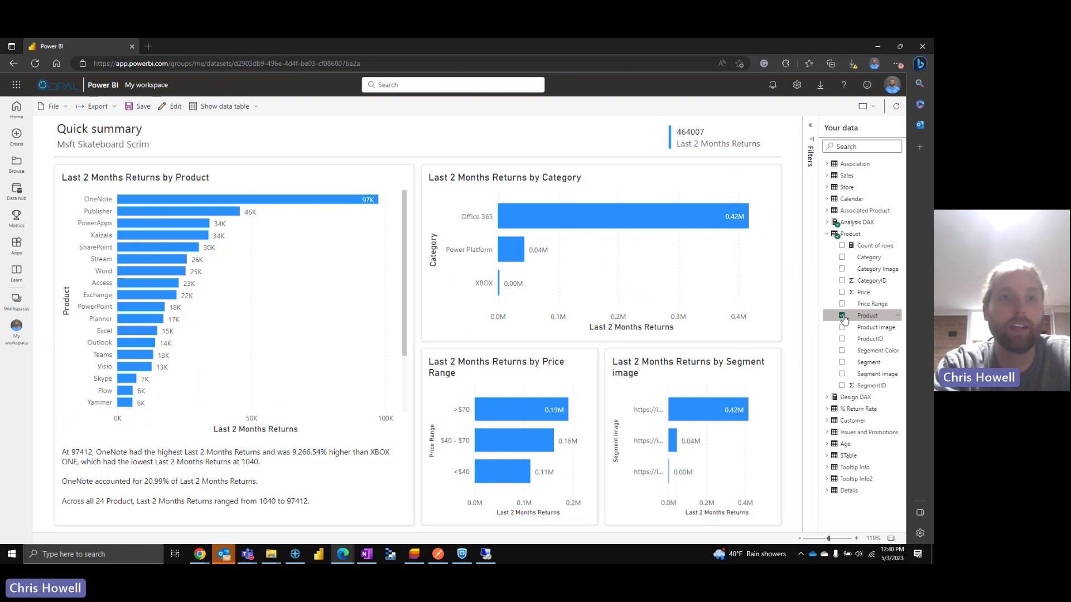
left_click(842, 316)
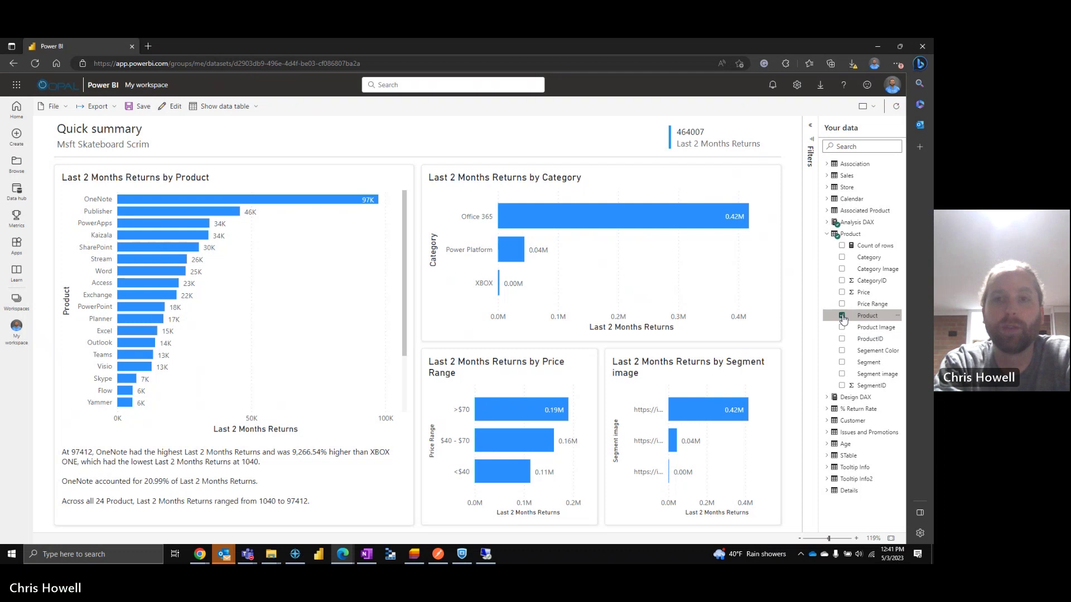
left_click(827, 234)
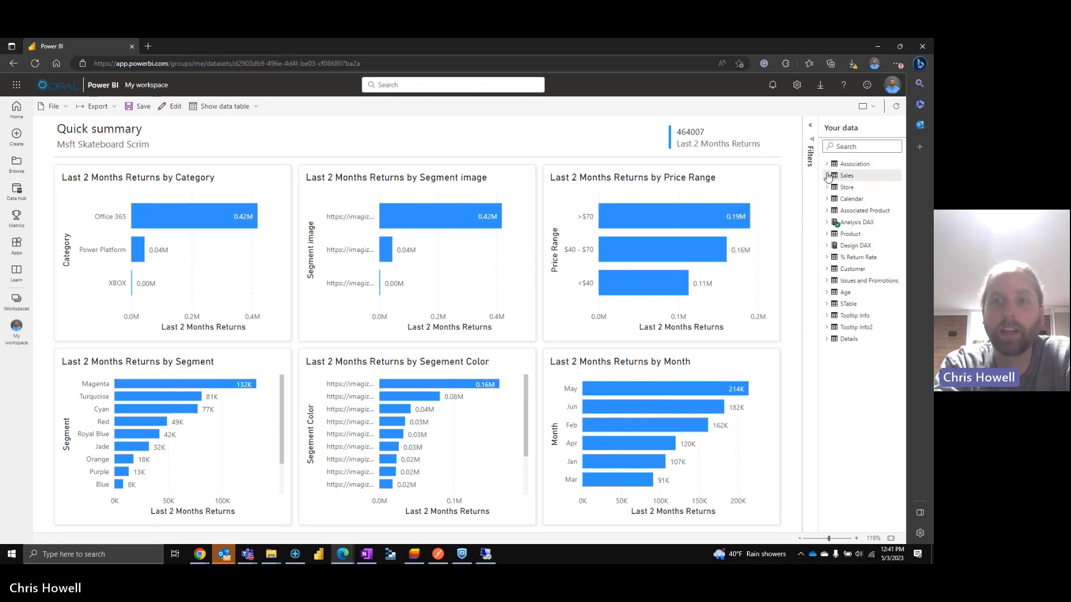
Step: Add the Sales table's Status field to the summary and request edit mode
left_click(847, 176)
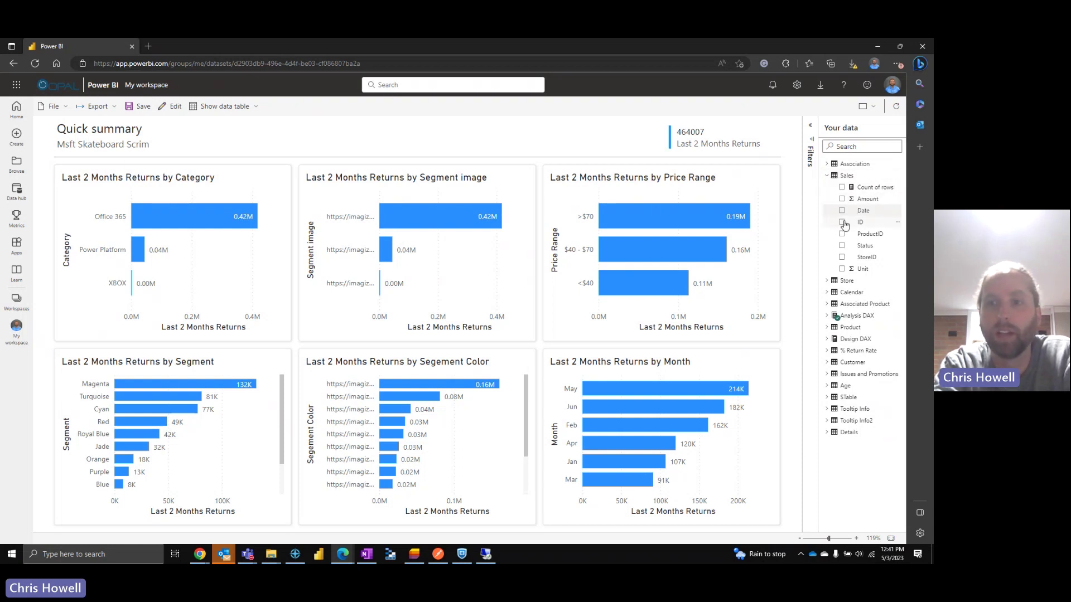
left_click(841, 246)
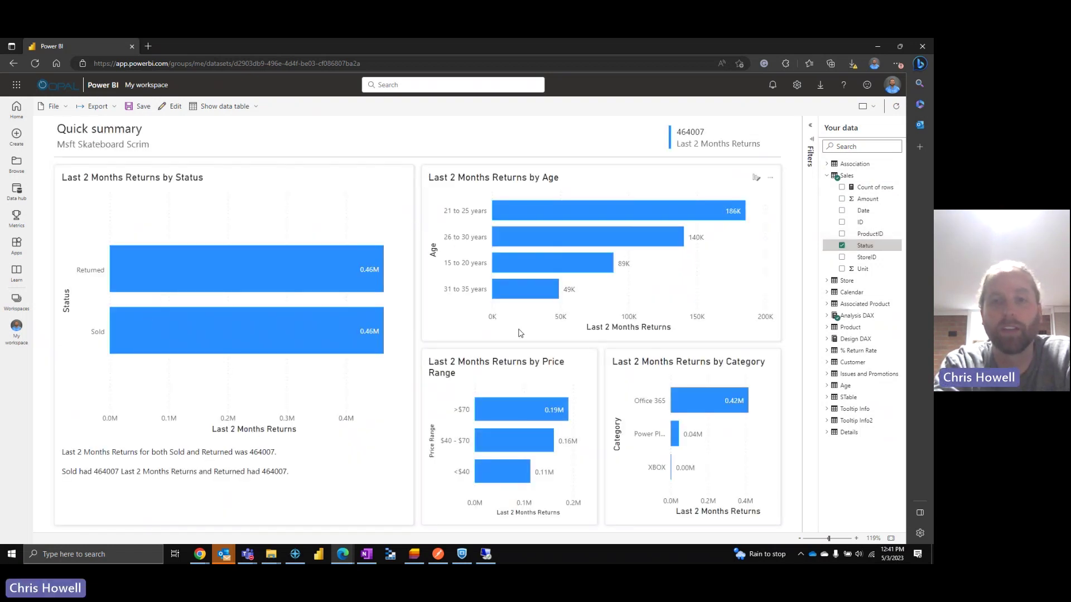
mouse_move(234, 293)
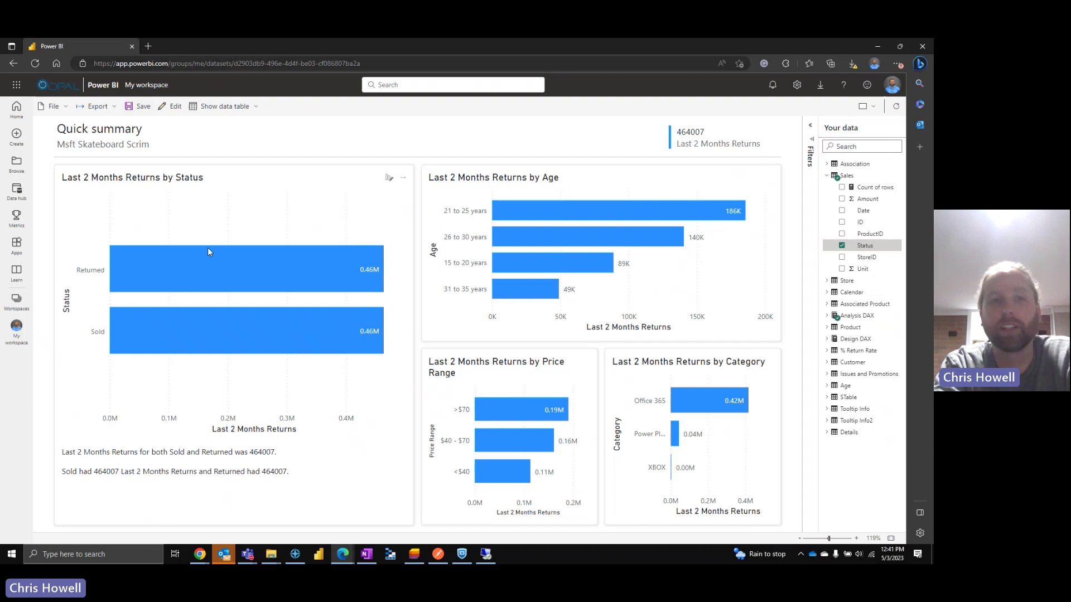
left_click(167, 107)
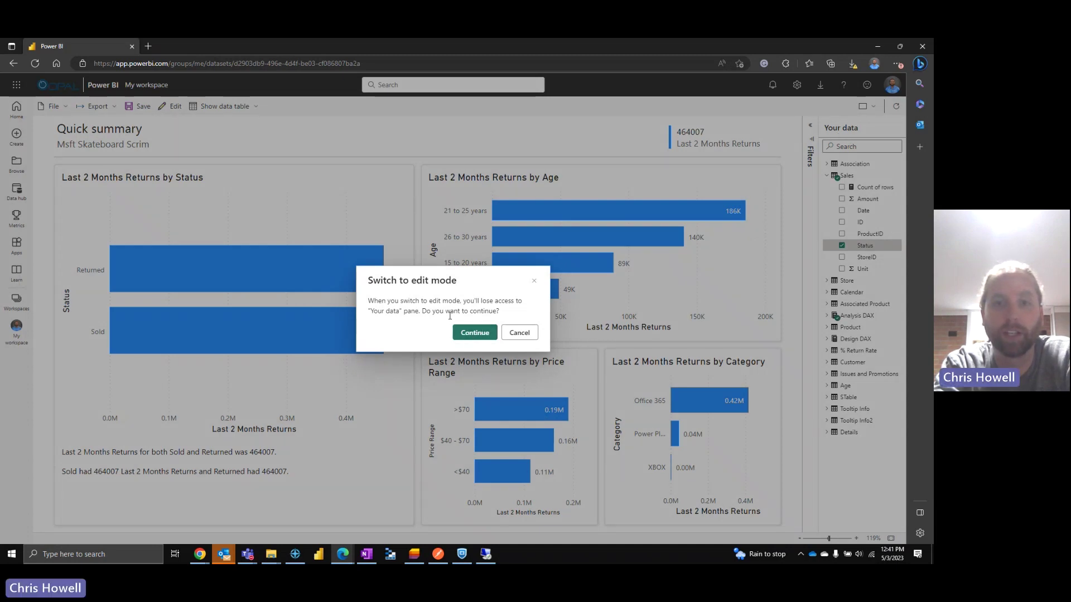
Step: Confirm the 'Switch to edit mode' dialog with Continue
left_click(474, 334)
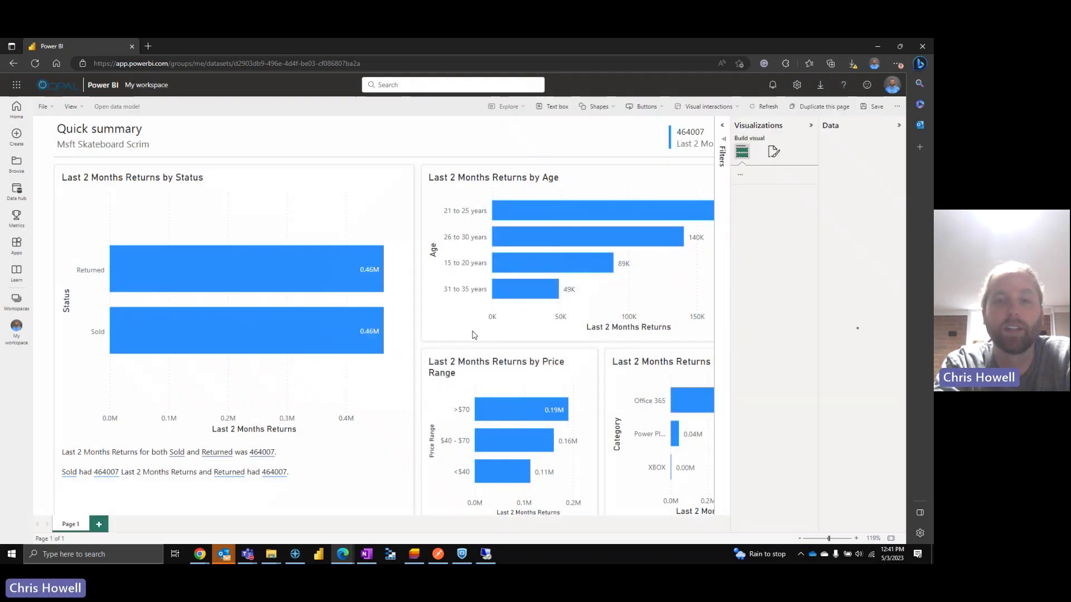